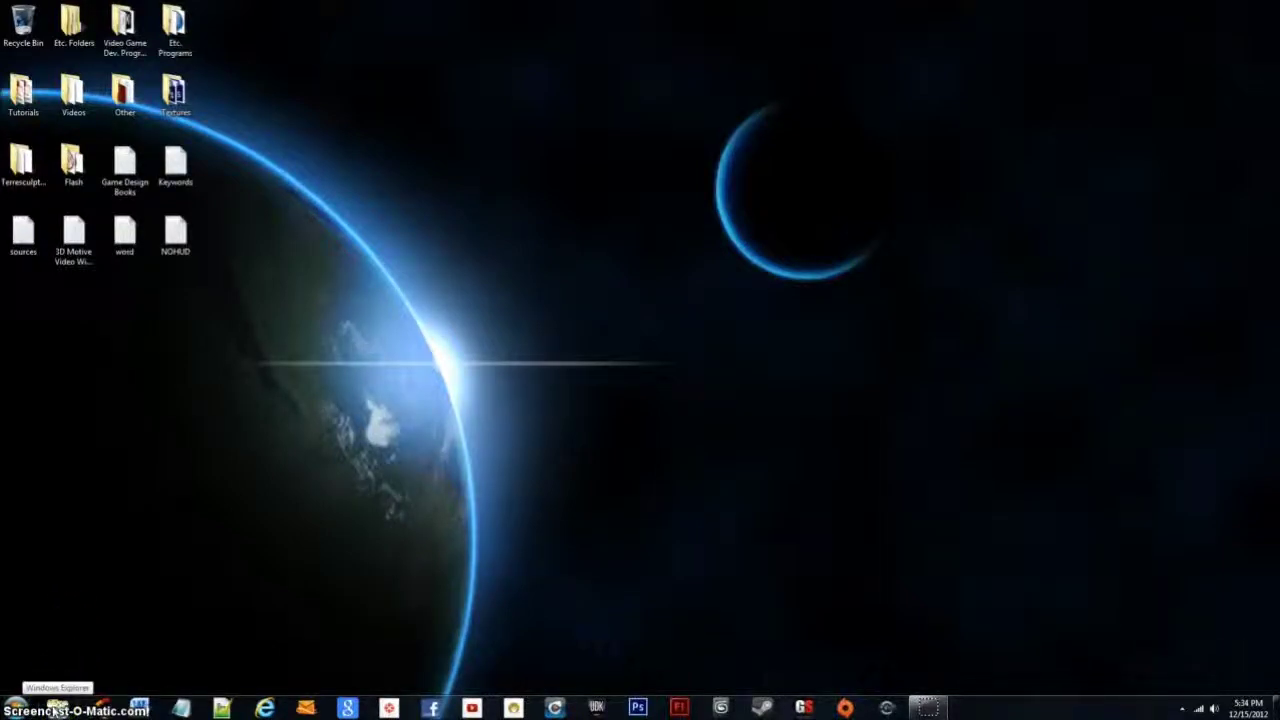
# Launch File Explorer from the taskbar
pyautogui.click(57, 706)
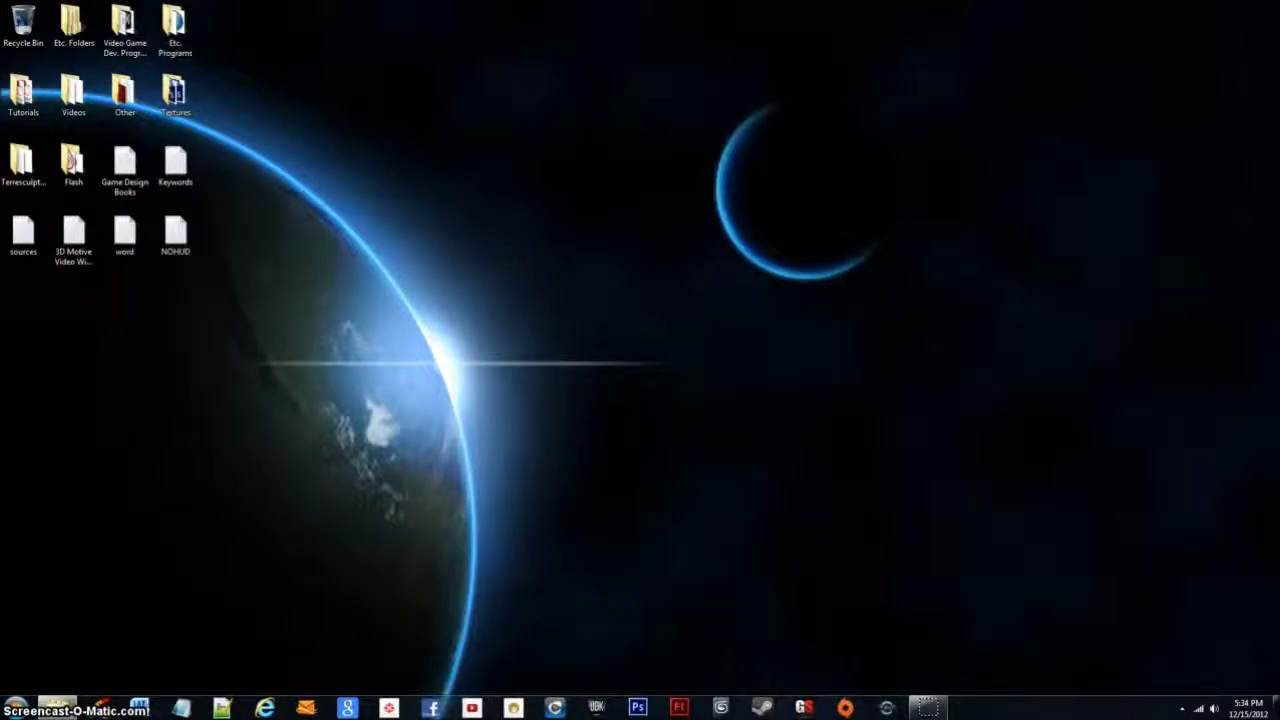
# Browse to C:\UDK\UDK-2012-10\UDKGame\Localization\INT in Explorer
pyautogui.moveTo(43, 229)
pyautogui.mouseDown()
pyautogui.moveTo(509, 186)
pyautogui.moveTo(817, 68)
pyautogui.moveTo(808, 74)
pyautogui.mouseUp()
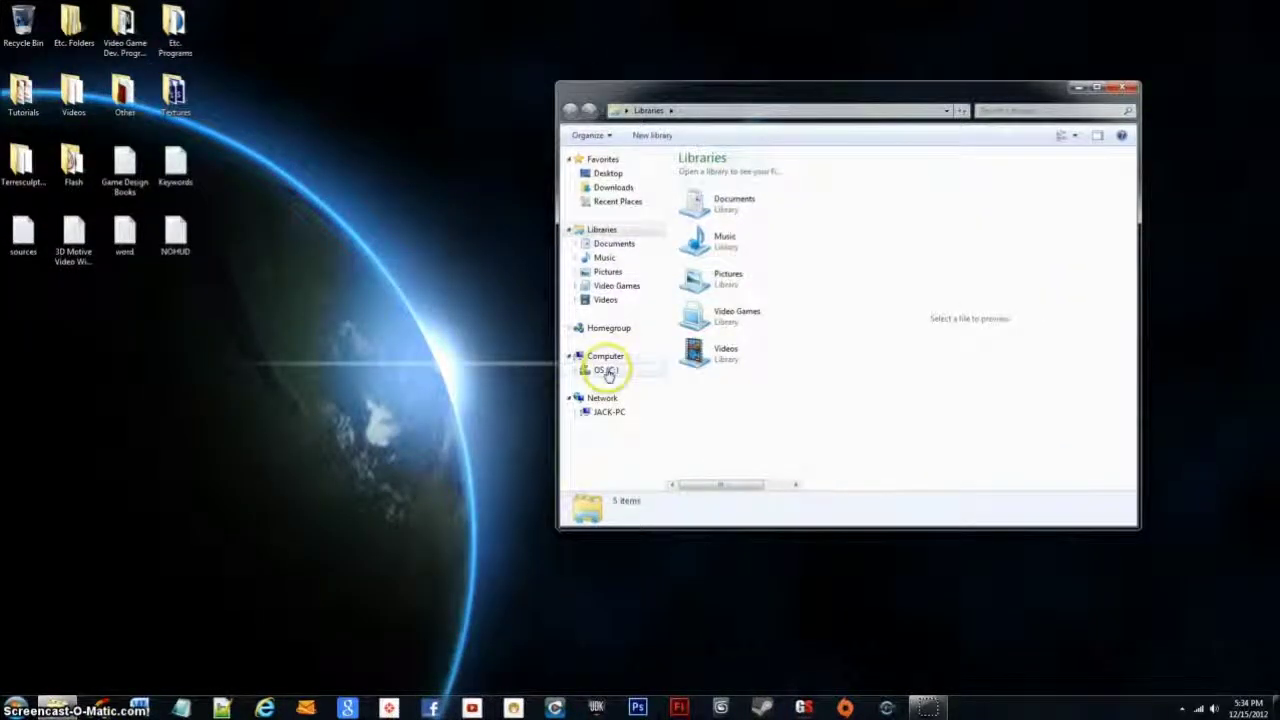
pyautogui.click(605, 372)
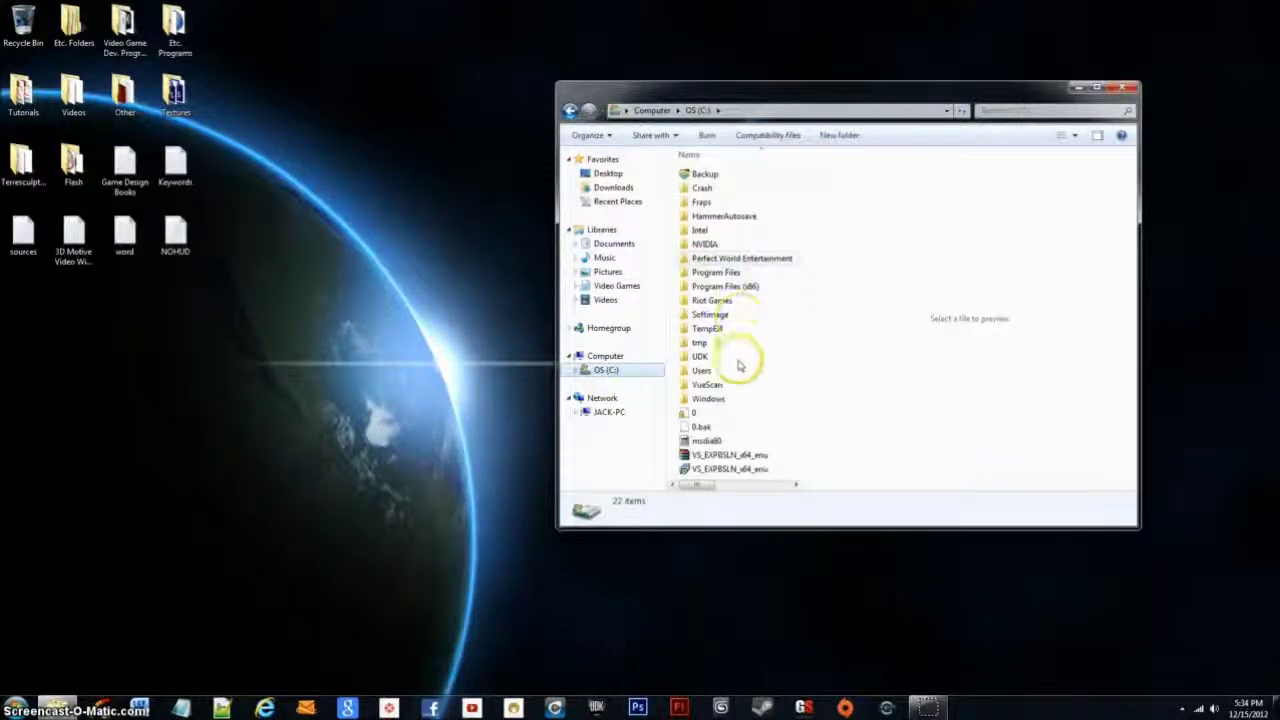
pyautogui.doubleClick(737, 357)
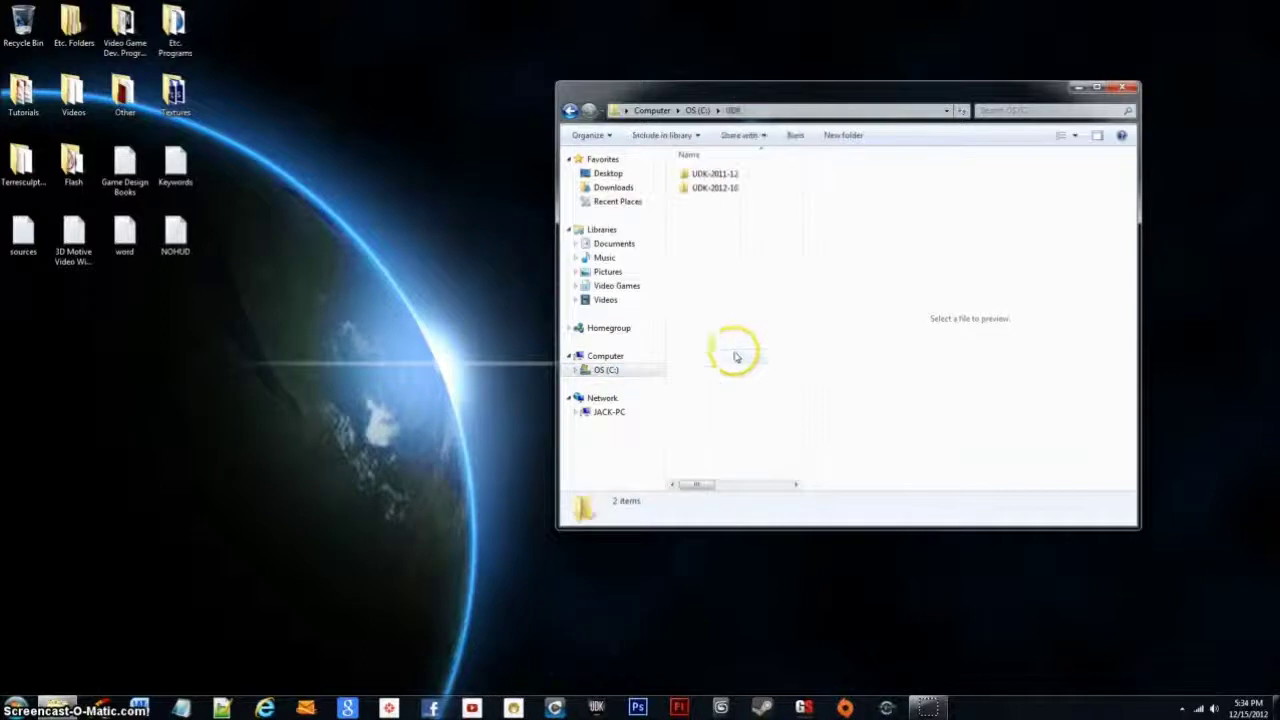
pyautogui.doubleClick(720, 188)
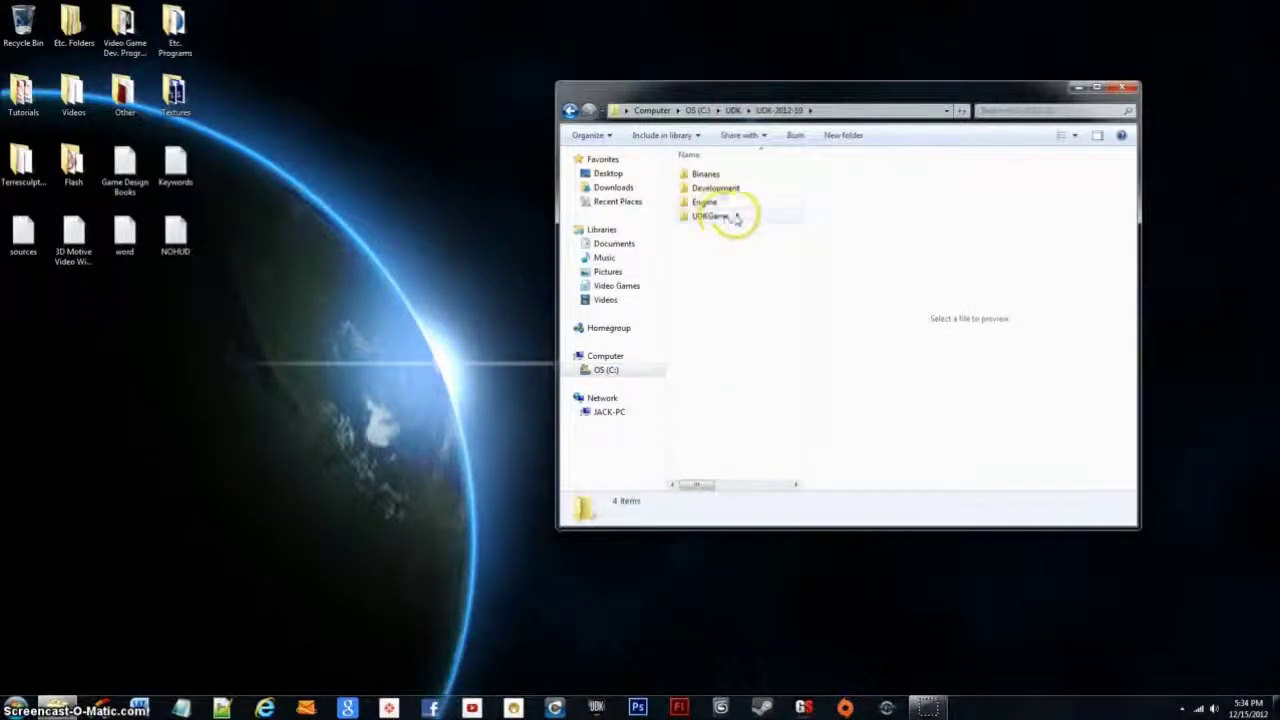
pyautogui.click(736, 217)
pyautogui.doubleClick(737, 217)
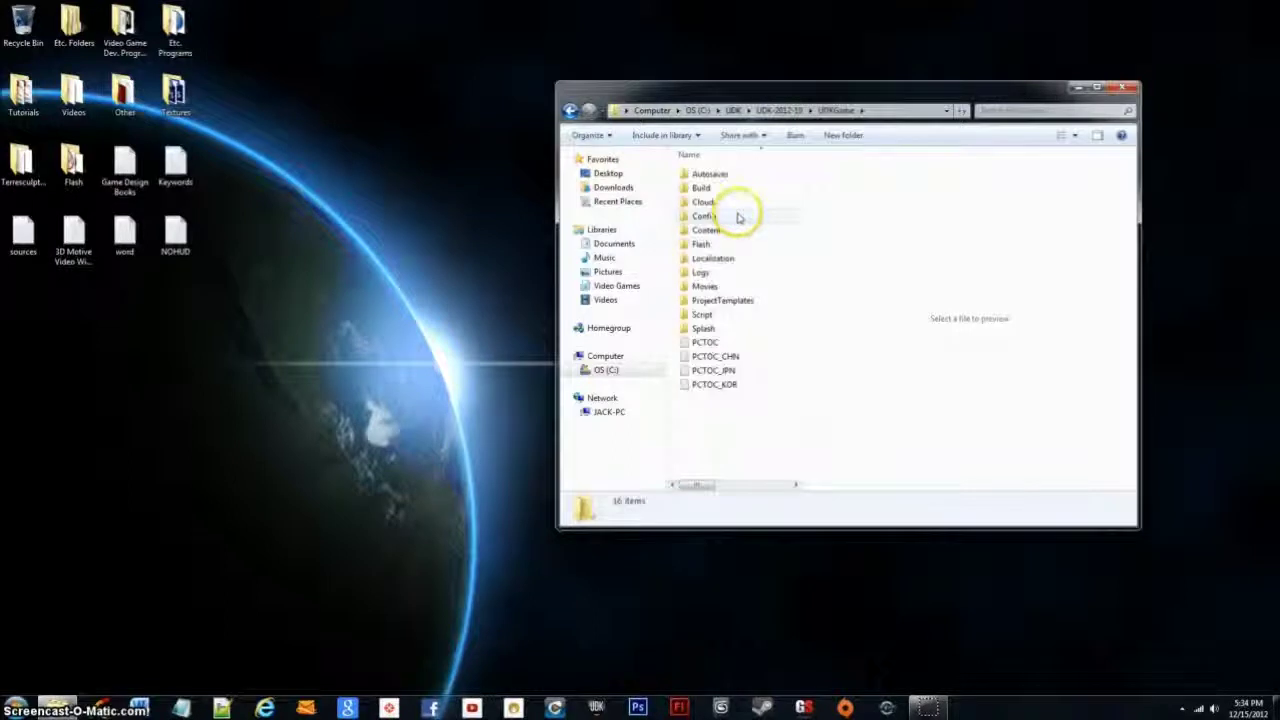
pyautogui.doubleClick(742, 259)
pyautogui.doubleClick(735, 173)
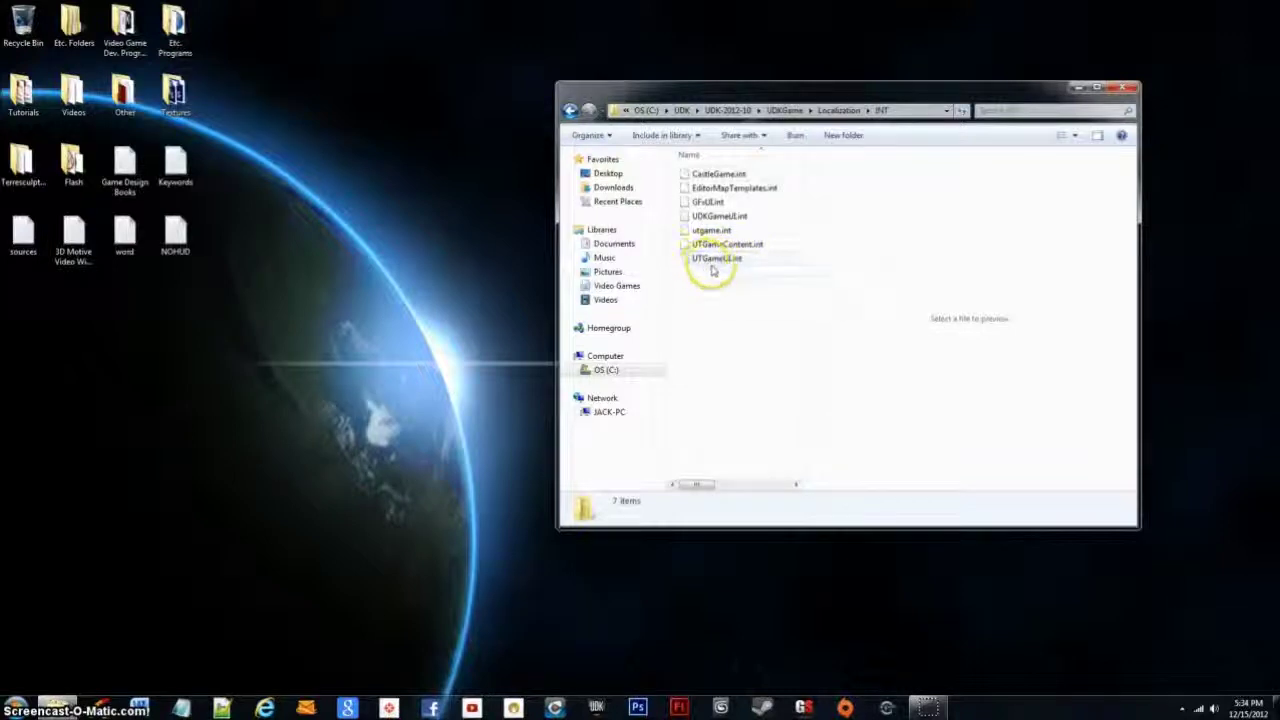
# Open UTGameUI.int in Notepad++ from its right-click menu
pyautogui.click(713, 262)
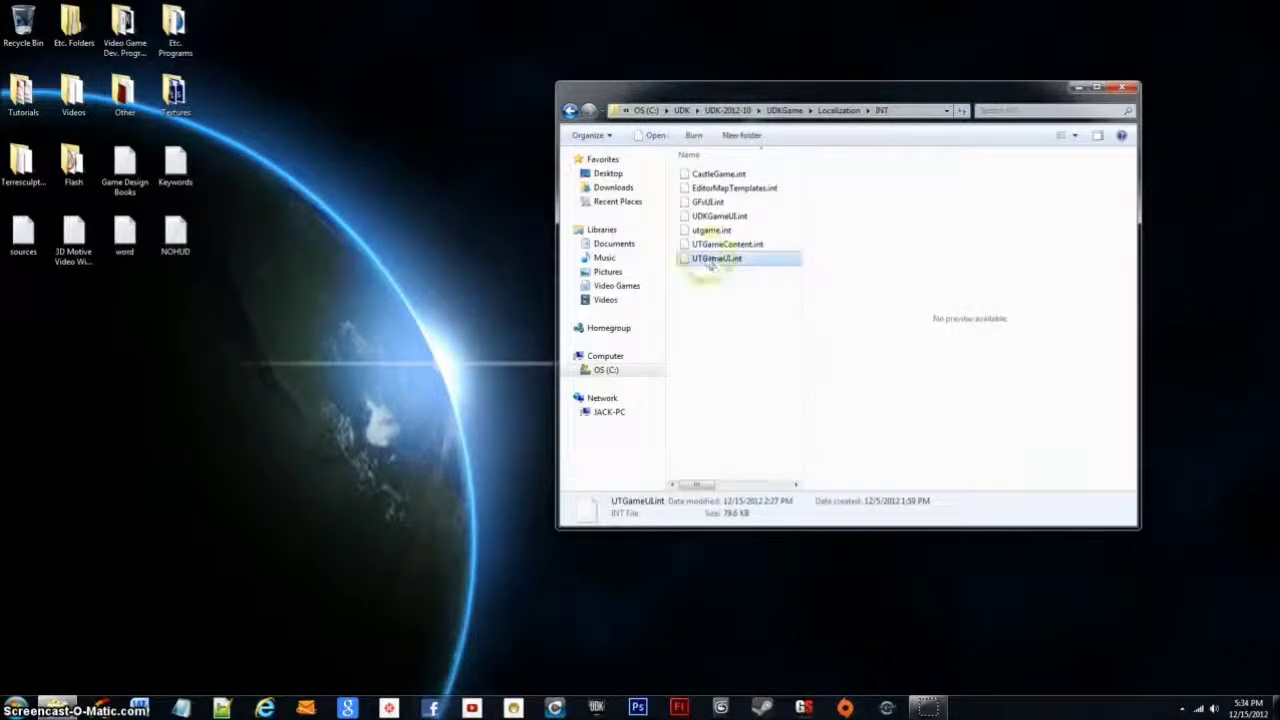
pyautogui.rightClick(710, 264)
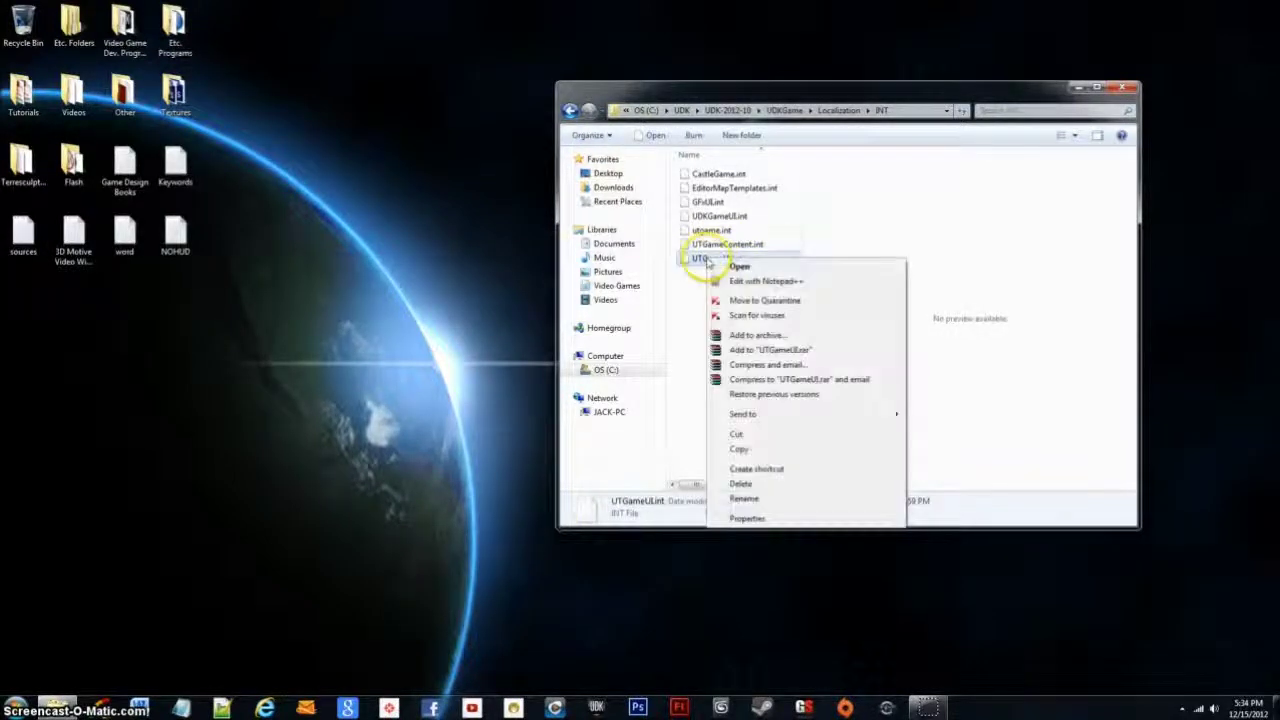
pyautogui.click(735, 284)
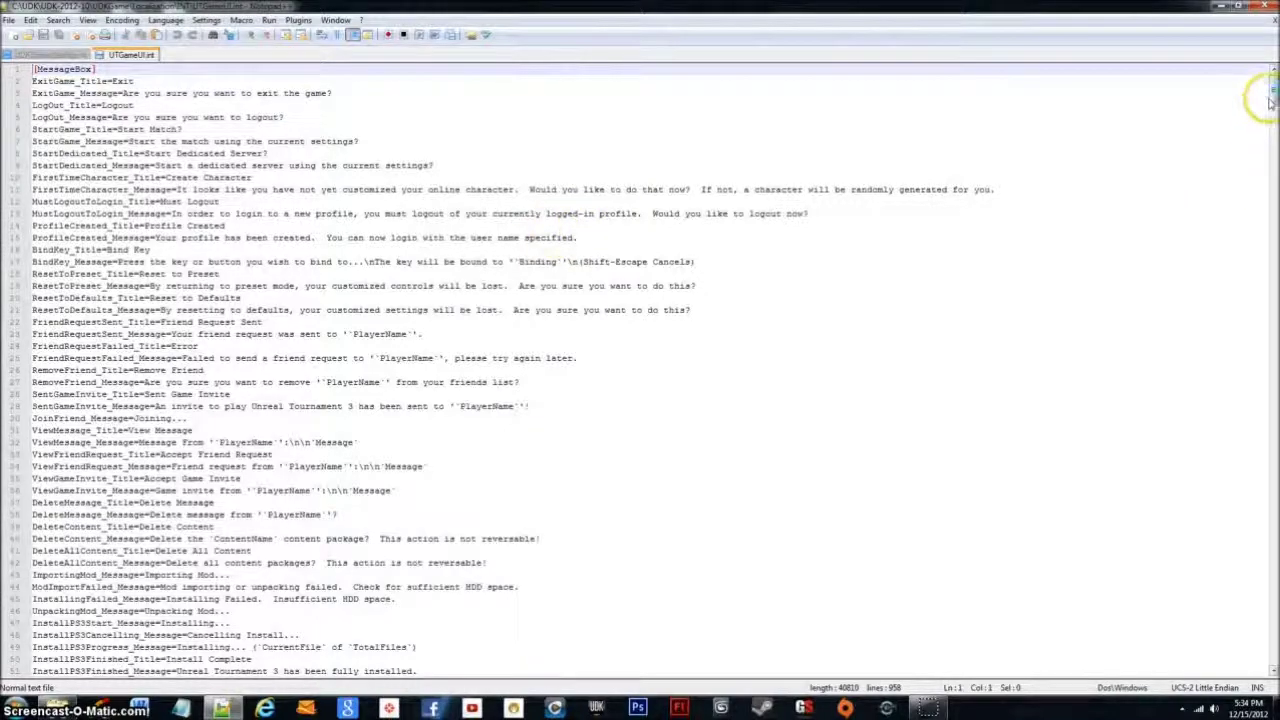
# Scroll to [LoadingHints_UTDeathmatch], showing Hint_0 through Hint_14 and Hint_Count=4
pyautogui.moveTo(1273, 100); pyautogui.dragTo(1273, 638)
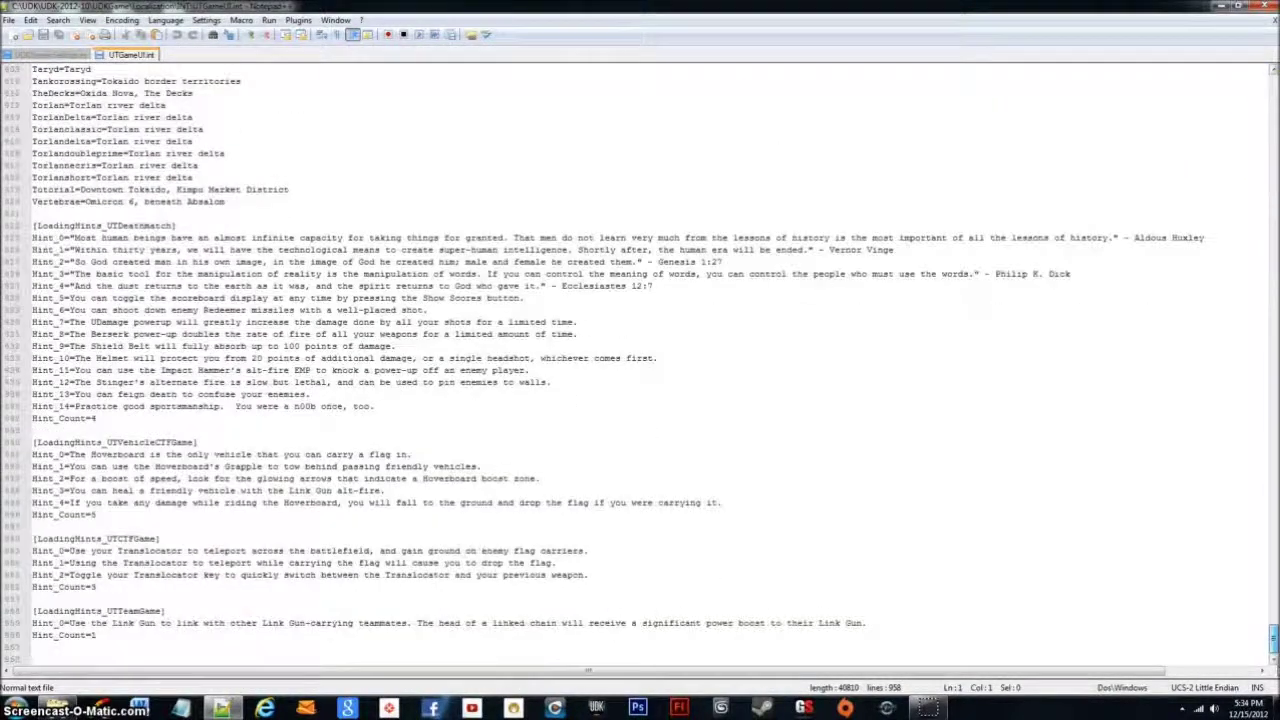
pyautogui.scroll(5, 582, 366)
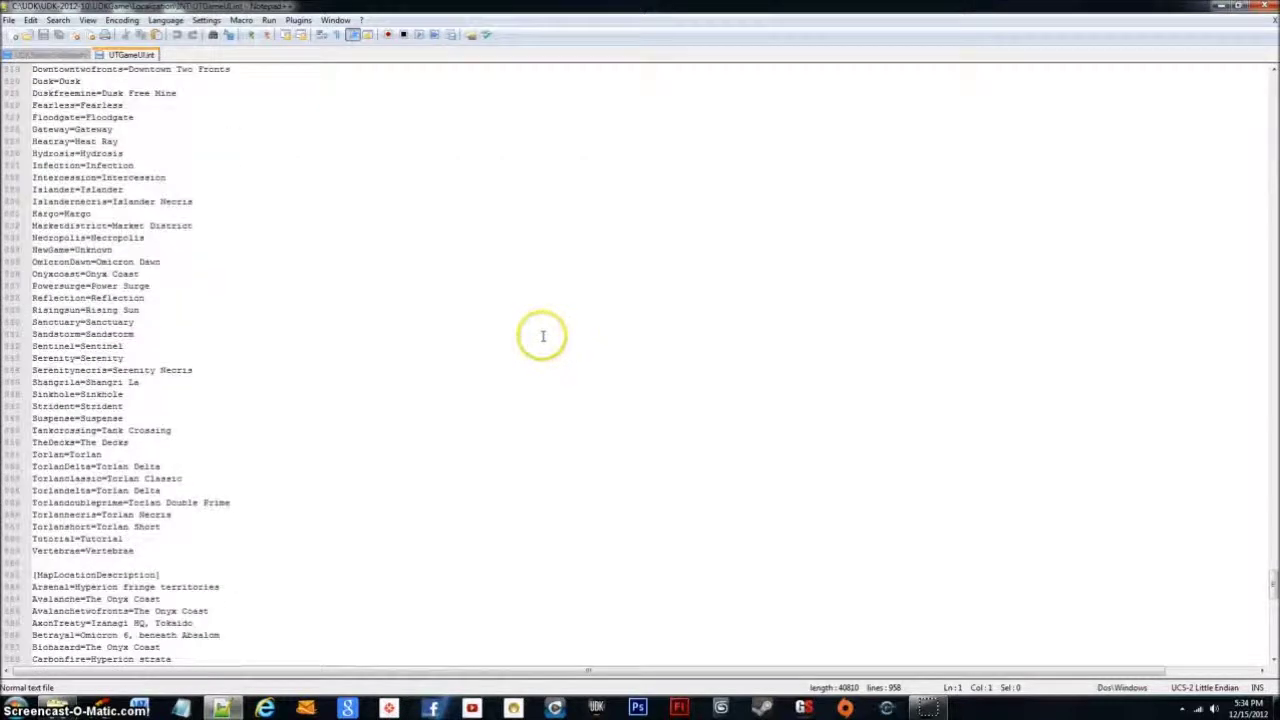
pyautogui.scroll(-3, 543, 334)
pyautogui.scroll(-3, 536, 334)
pyautogui.scroll(-1, 536, 333)
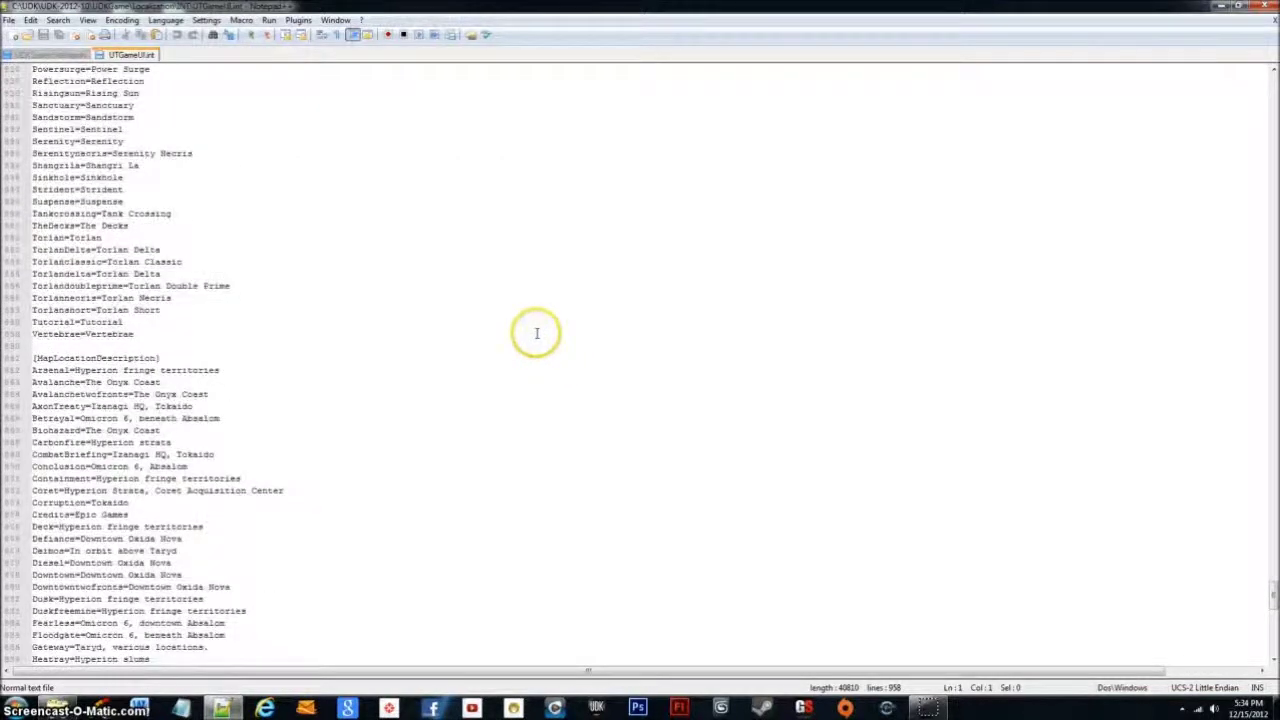
pyautogui.scroll(-8, 536, 333)
pyautogui.scroll(-7, 531, 334)
pyautogui.scroll(-6, 531, 334)
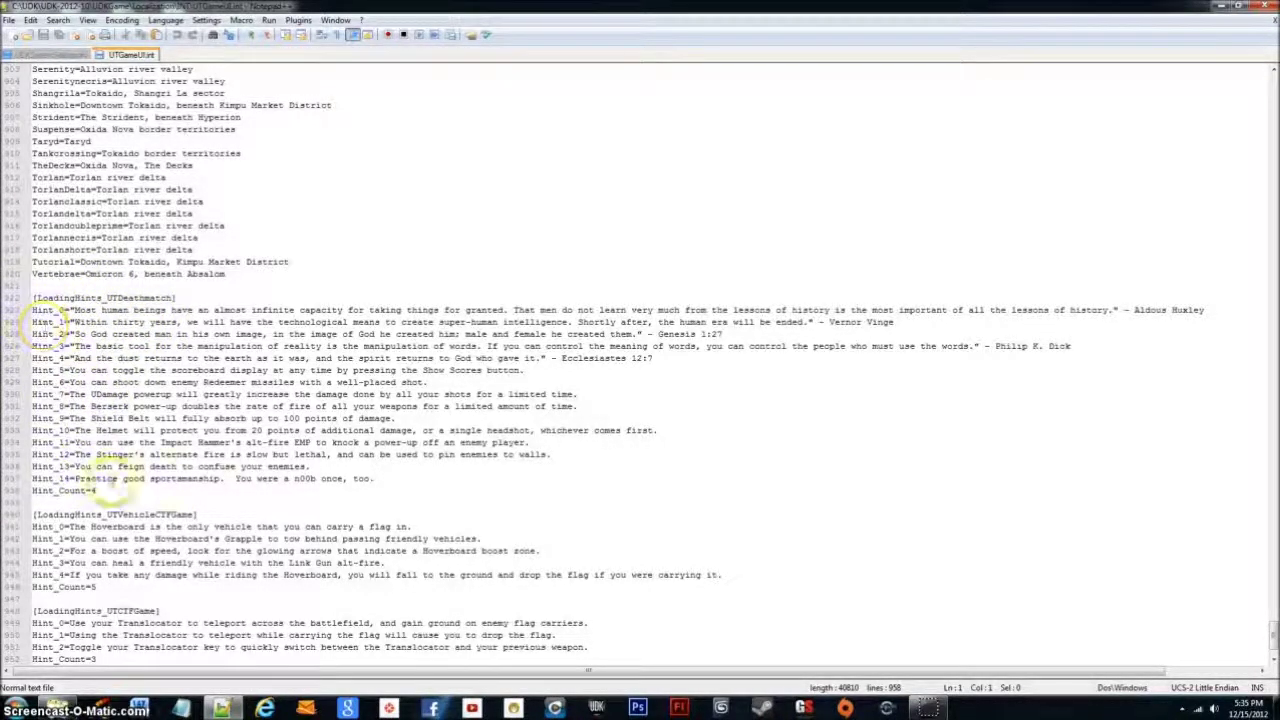
pyautogui.scroll(-1, 100, 386)
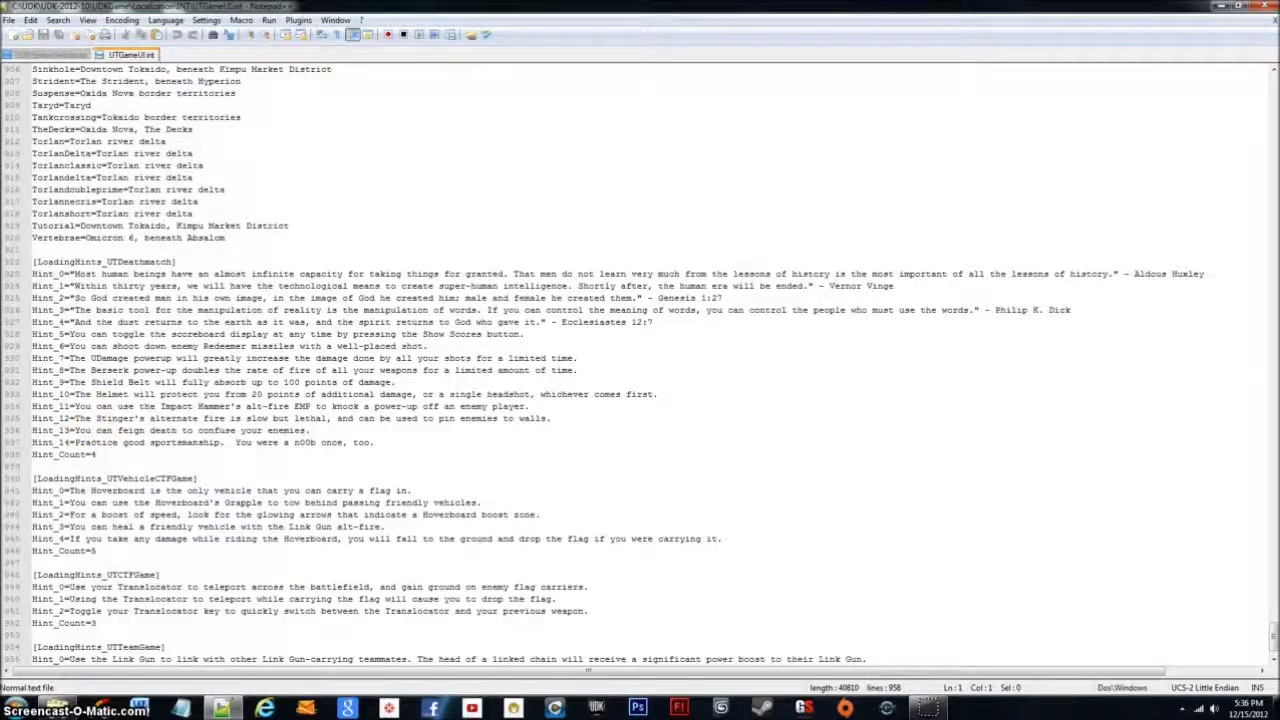
# Close Notepad++ to return to the INT folder in Explorer
pyautogui.click(1222, 6)
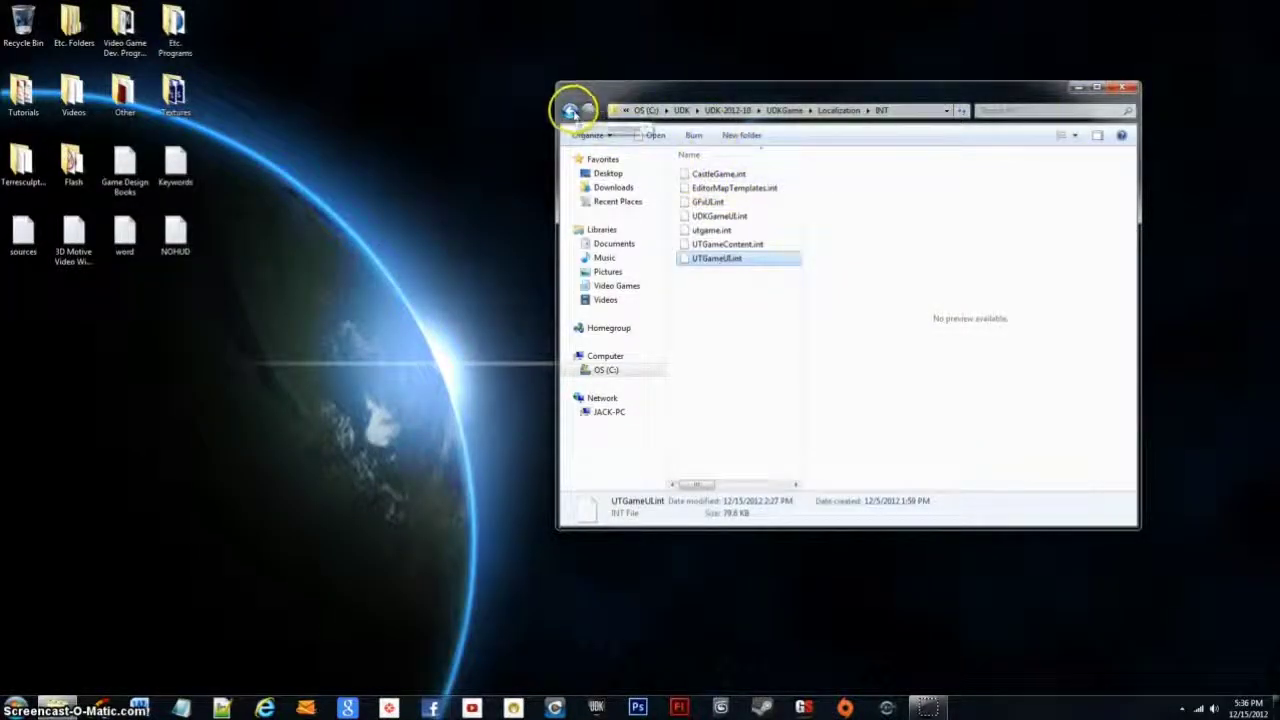
# Return Explorer to the UDK-2012-10 folder
pyautogui.click(570, 110)
pyautogui.click(572, 112)
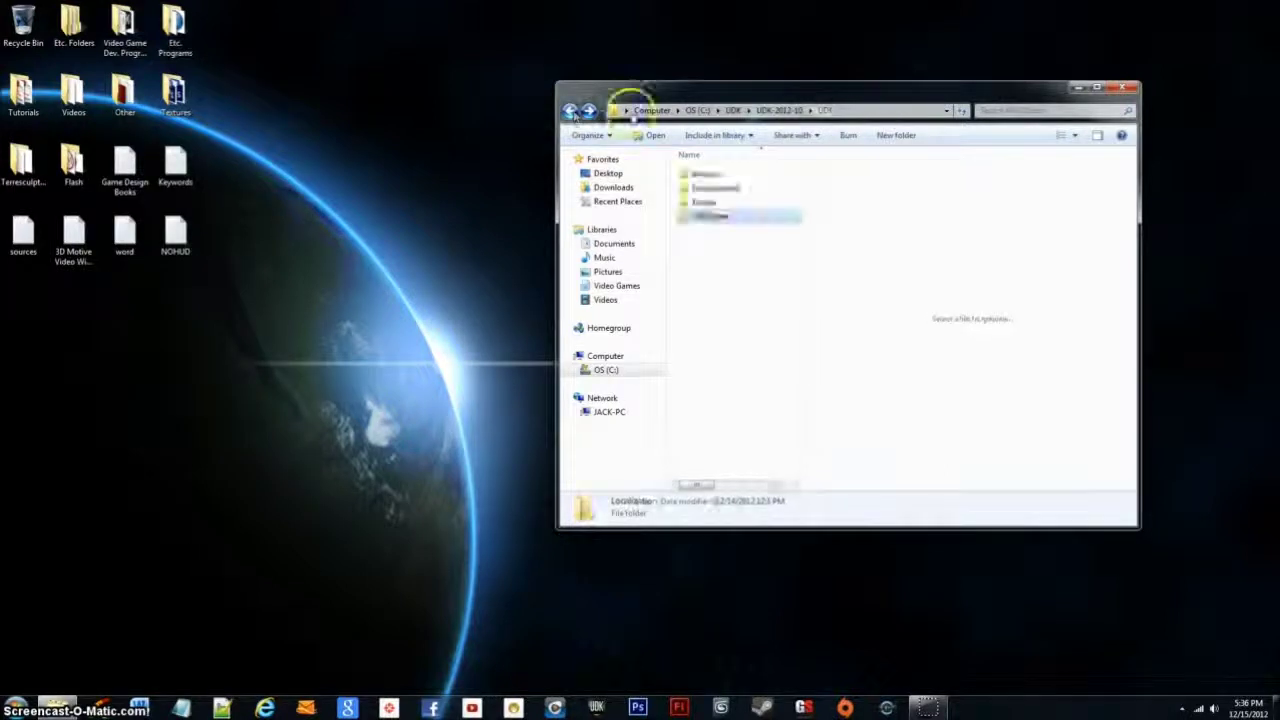
pyautogui.click(1080, 88)
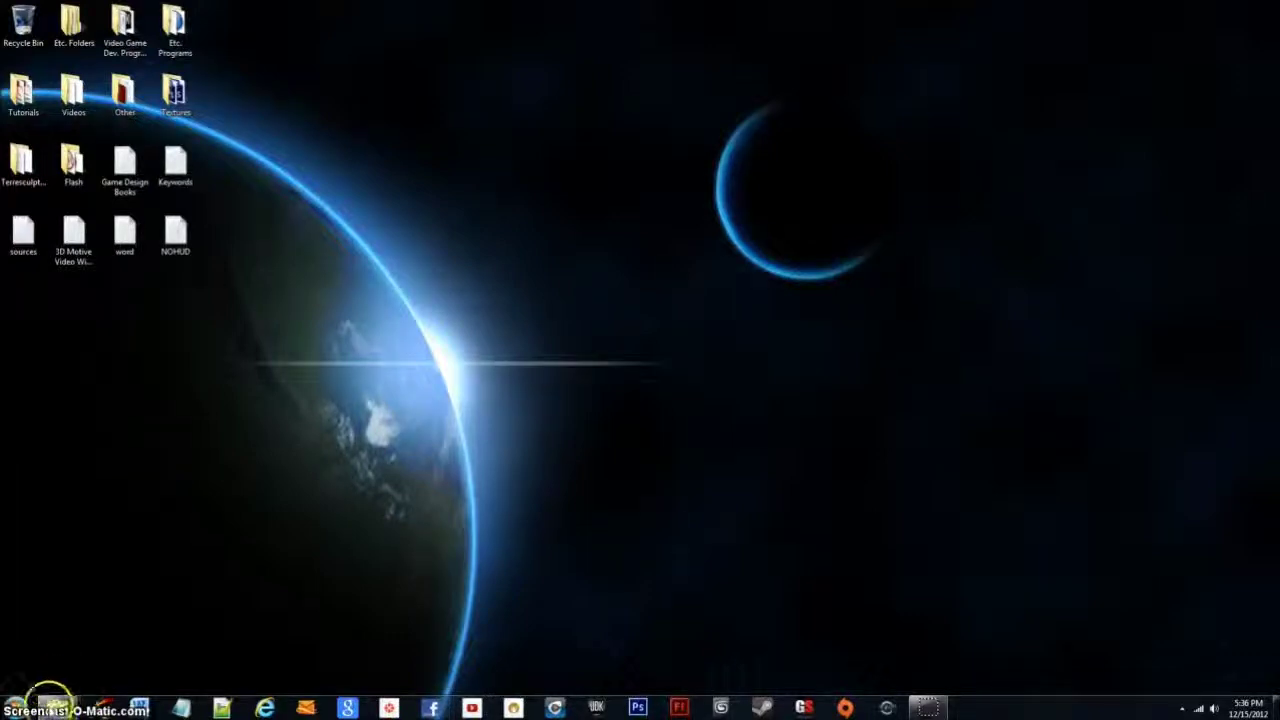
pyautogui.click(52, 707)
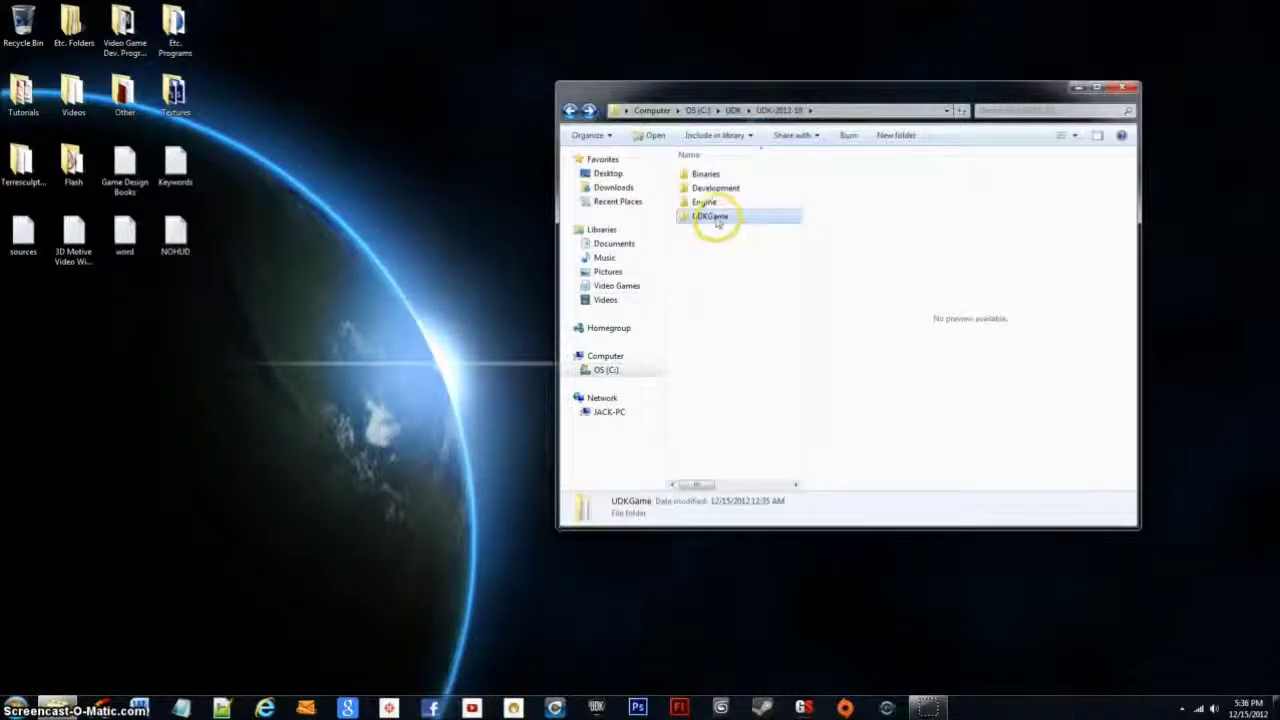
pyautogui.doubleClick(716, 218)
pyautogui.press('BackSpace')
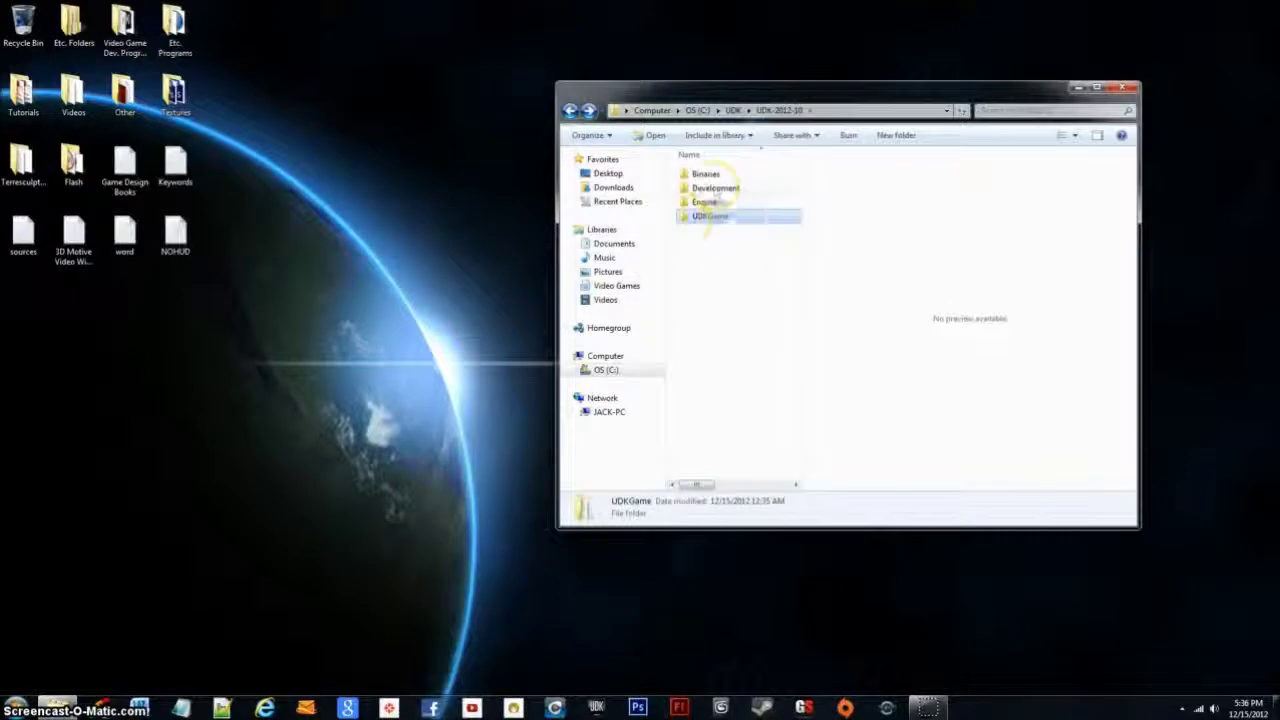
# Open the Binaries folder and launch UDKLift to reach the UDK main menu
pyautogui.doubleClick(710, 174)
pyautogui.scroll(-5, 716, 240)
pyautogui.scroll(-5, 716, 246)
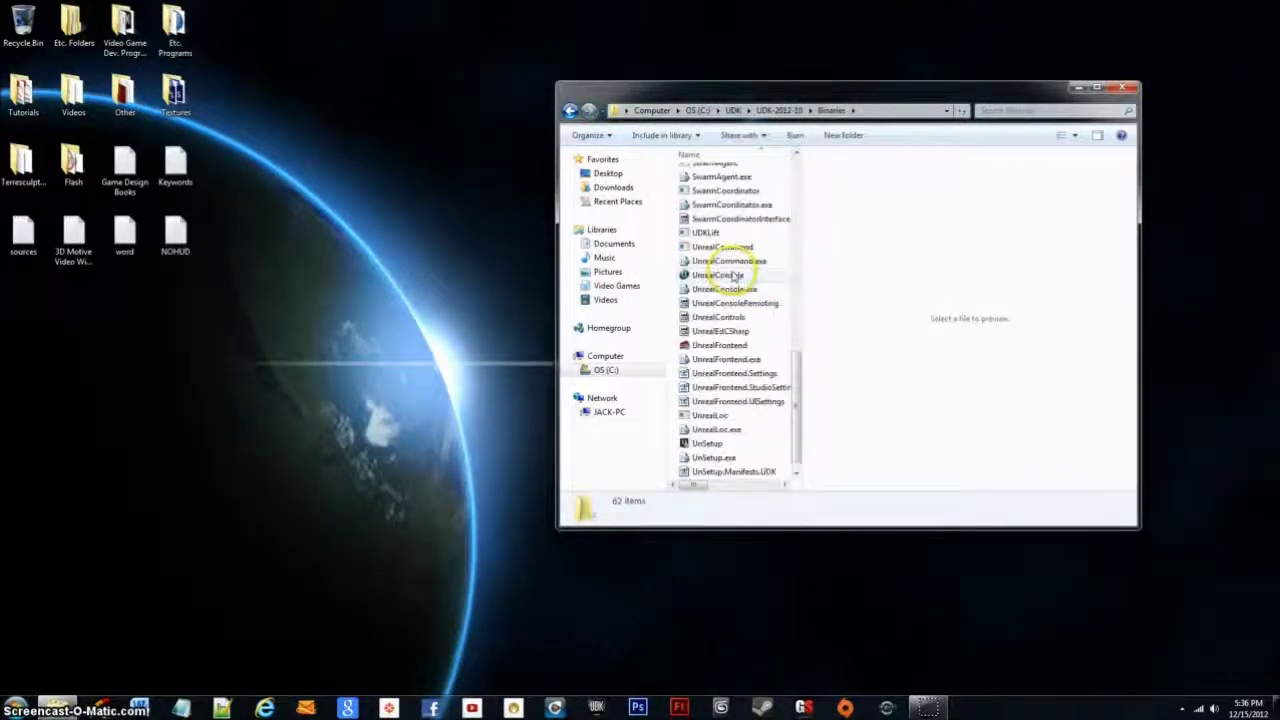
pyautogui.moveTo(730, 288)
pyautogui.mouseDown()
pyautogui.moveTo(778, 478)
pyautogui.moveTo(764, 448)
pyautogui.mouseUp()
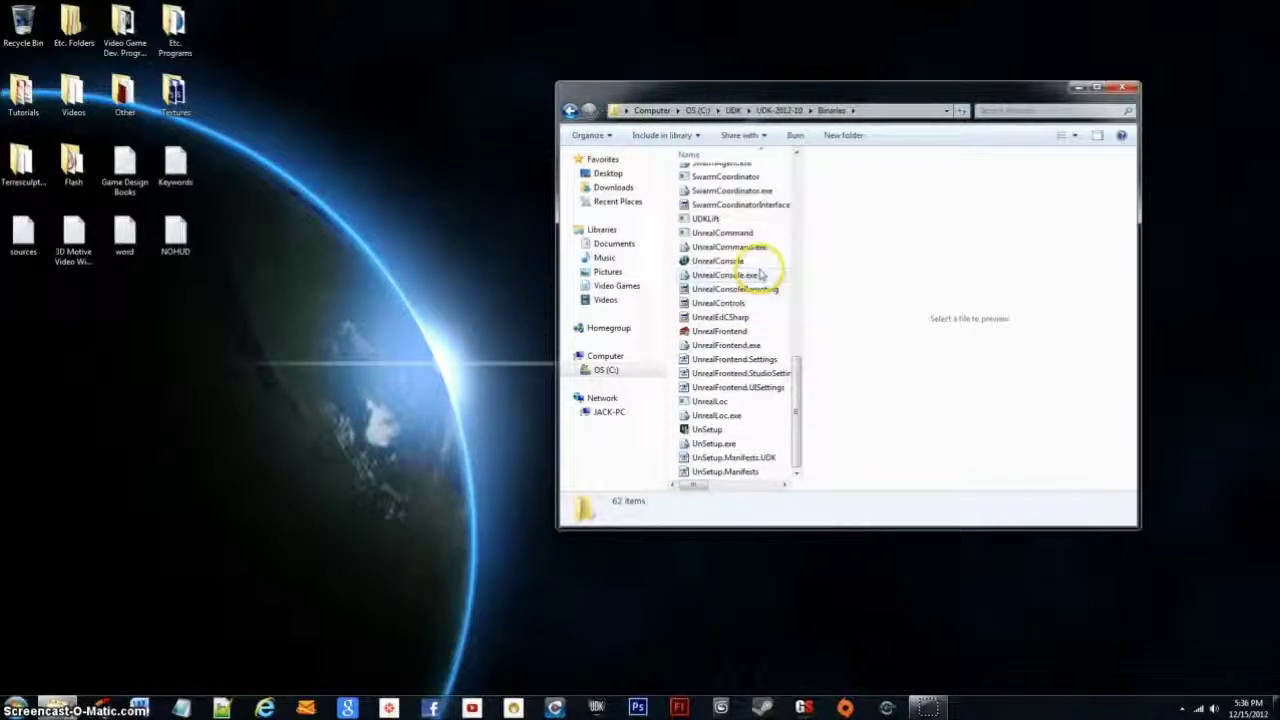
pyautogui.click(732, 220)
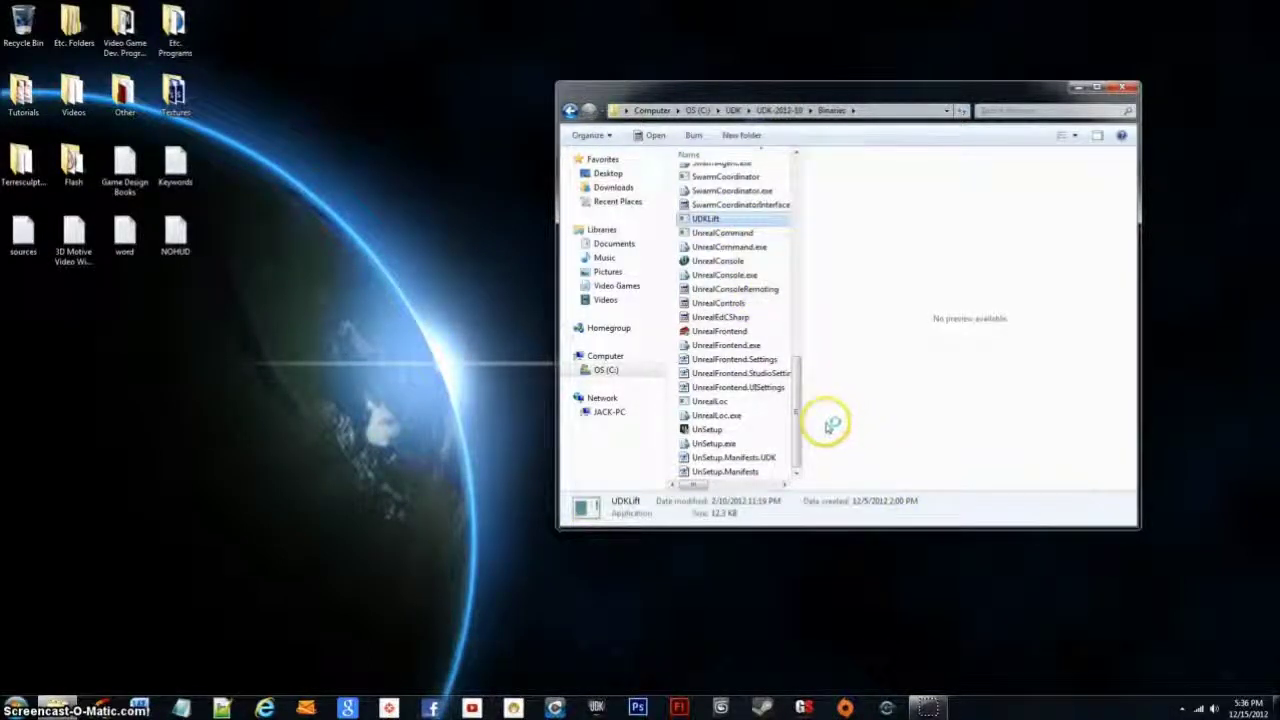
pyautogui.moveTo(893, 460); pyautogui.dragTo(760, 395)
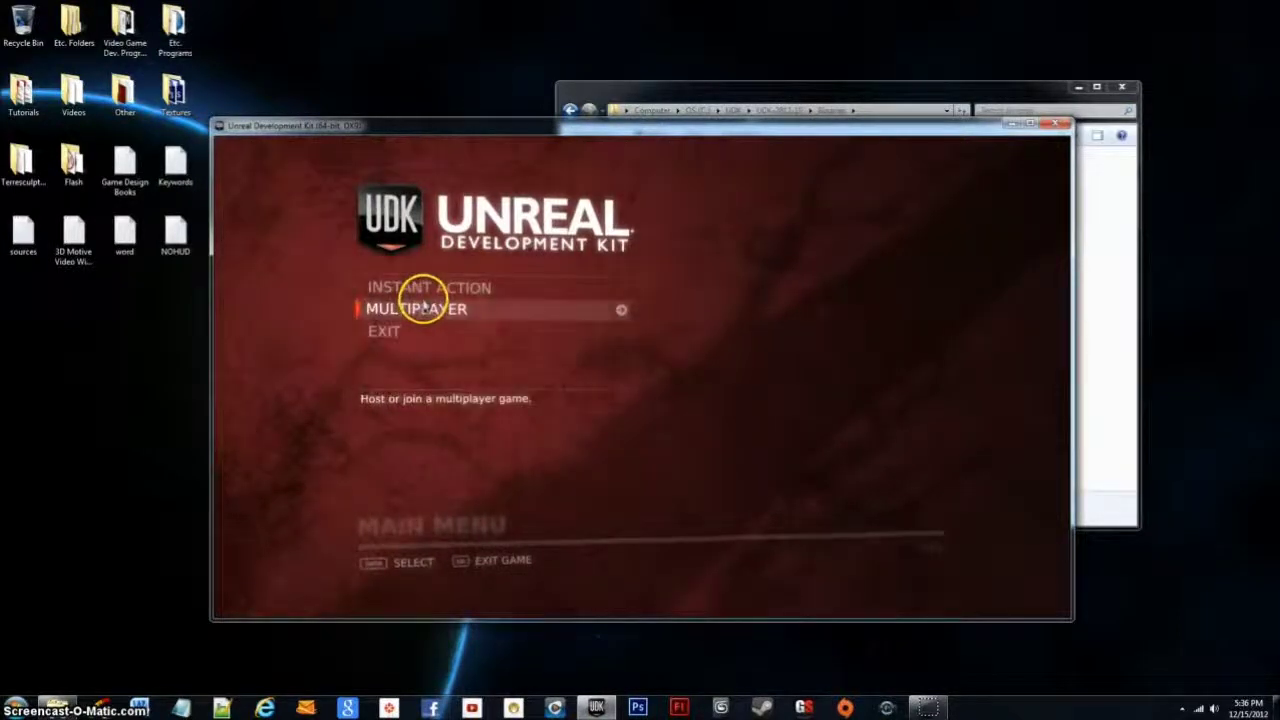
# Start an Instant Action Deathmatch on DM-Deck and watch the loading hint
pyautogui.click(425, 292)
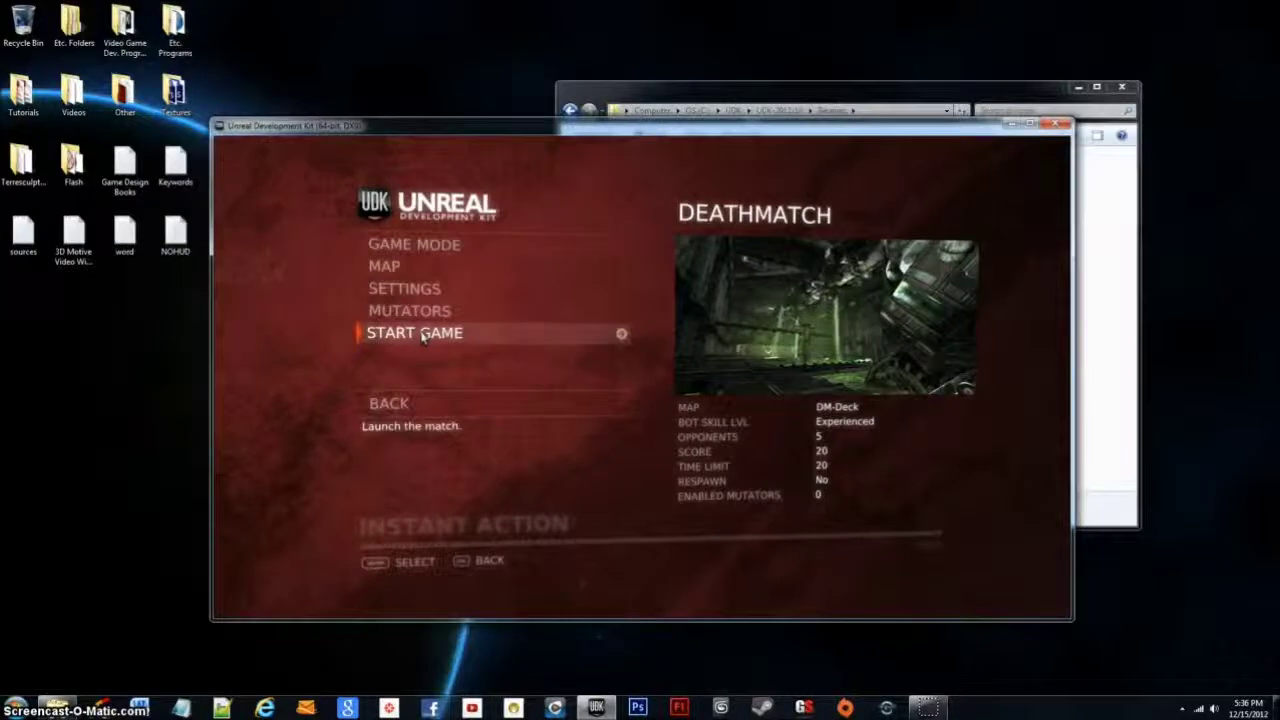
pyautogui.click(423, 338)
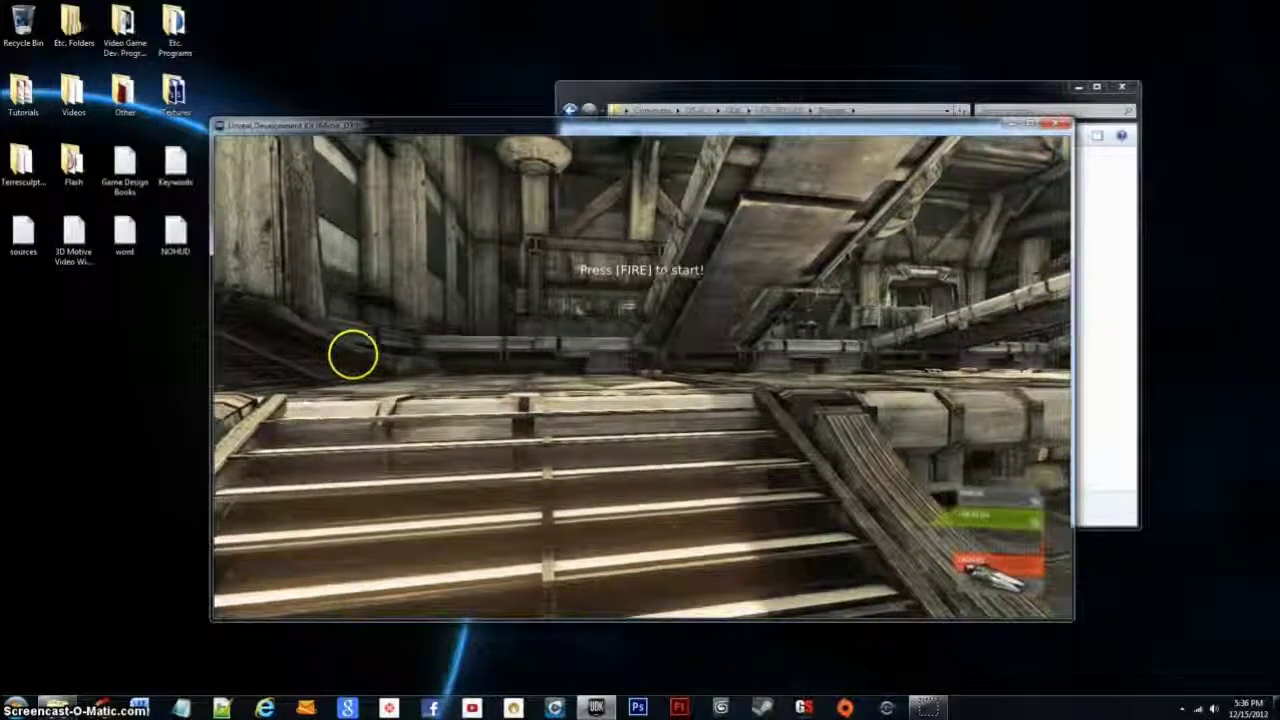
# Exit the match to the main menu and confirm Exit Game
pyautogui.press('Escape')
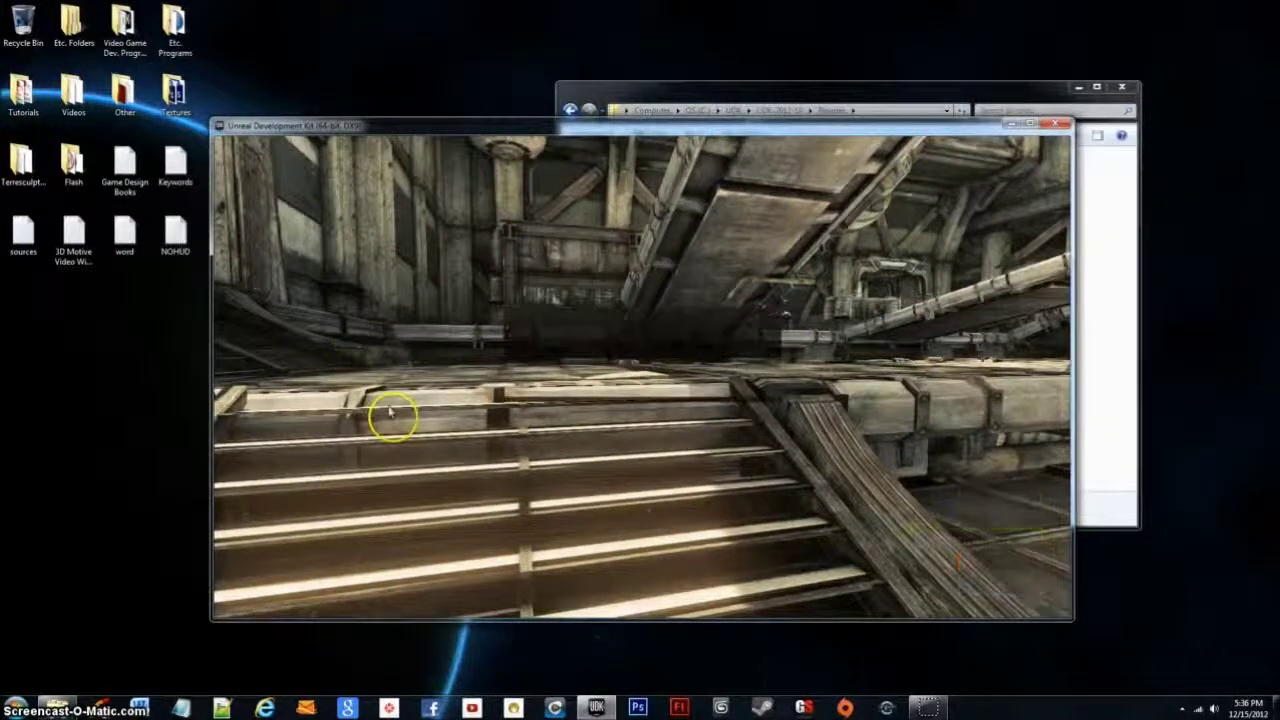
pyautogui.click(548, 391)
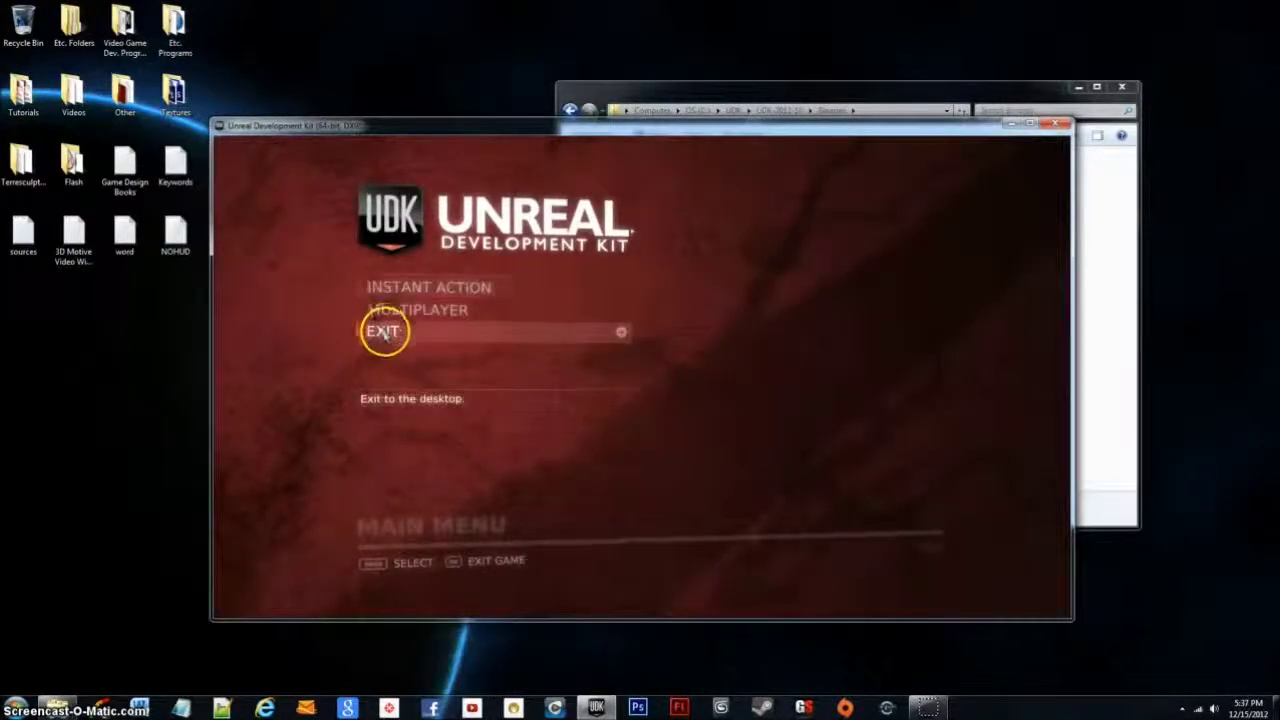
pyautogui.click(386, 336)
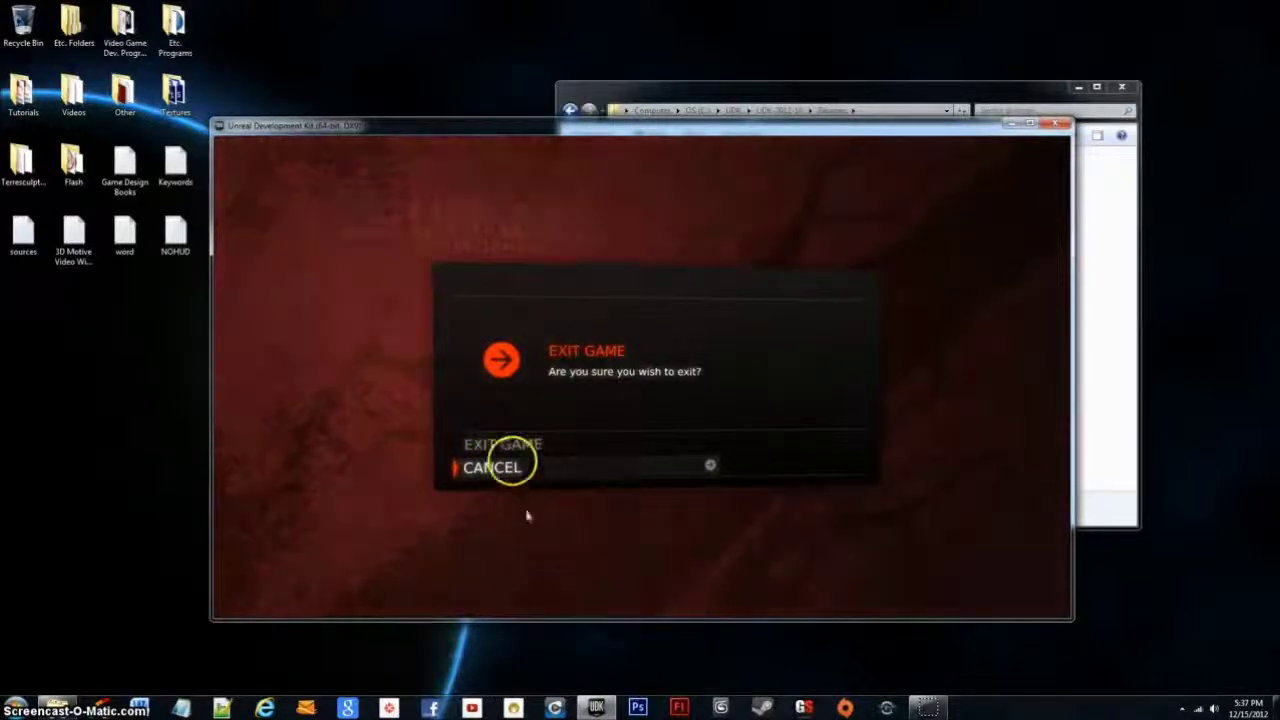
pyautogui.click(506, 448)
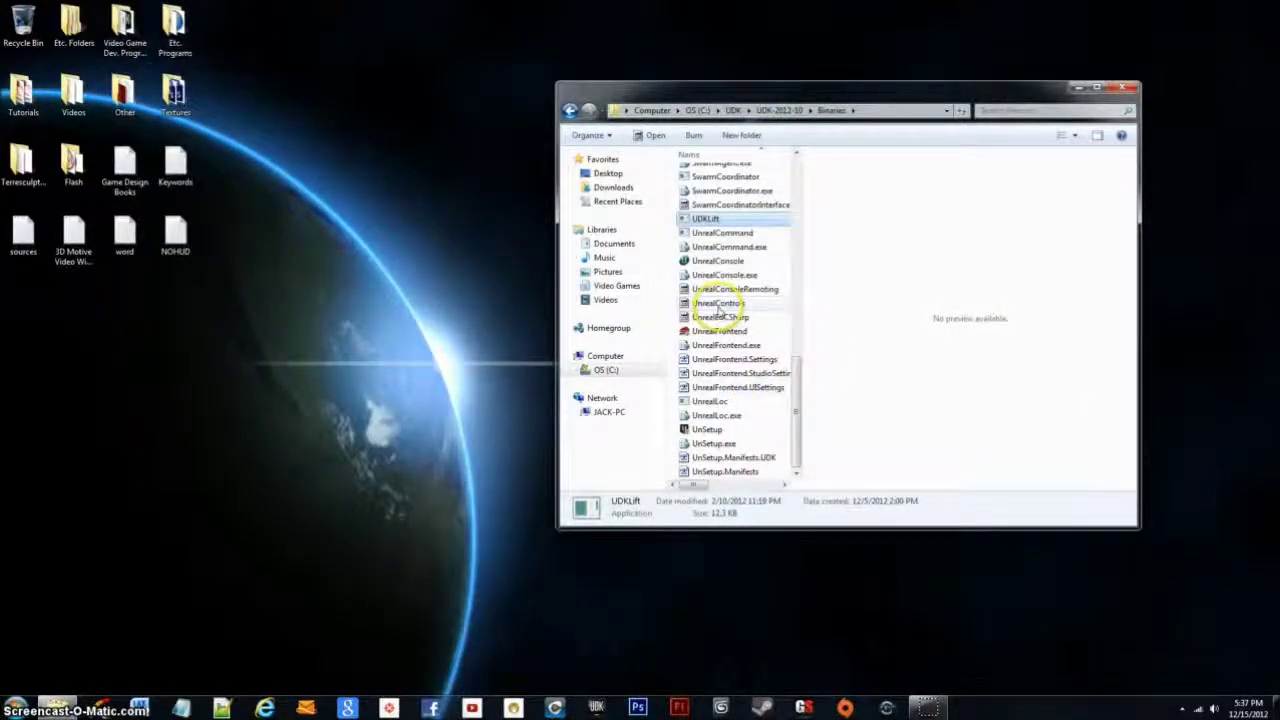
pyautogui.moveTo(718, 303)
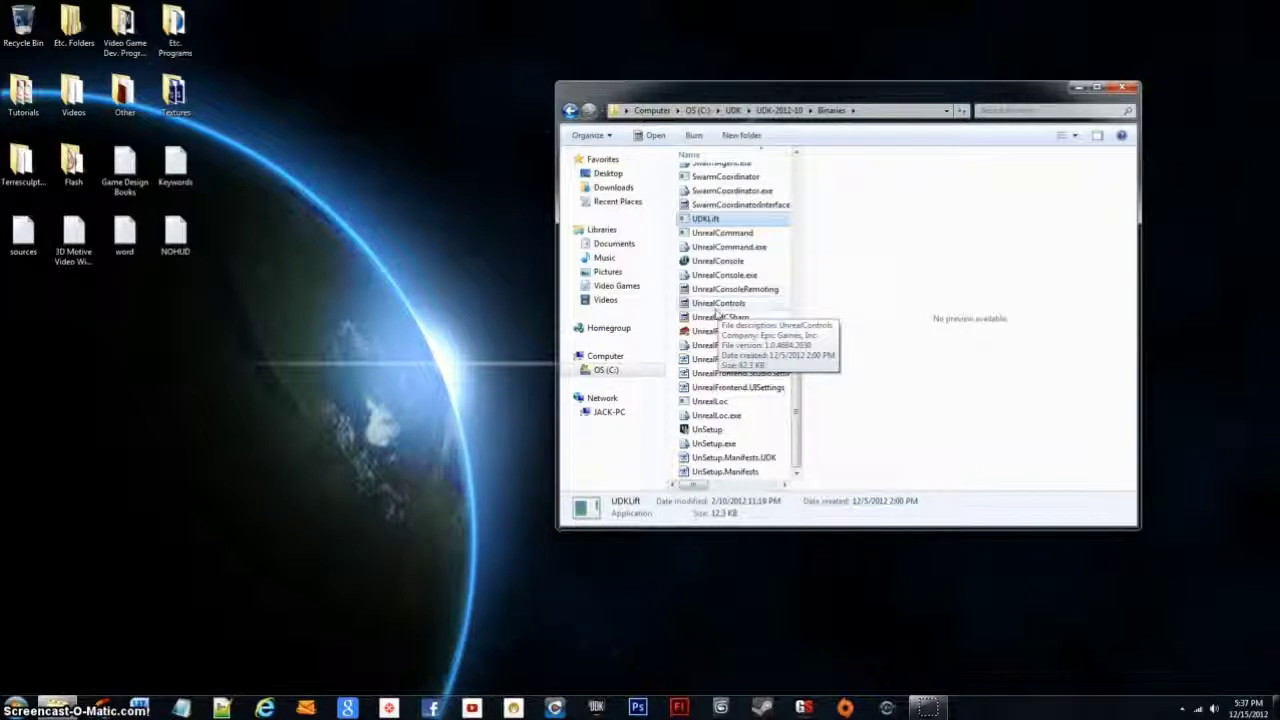
pyautogui.click(645, 342)
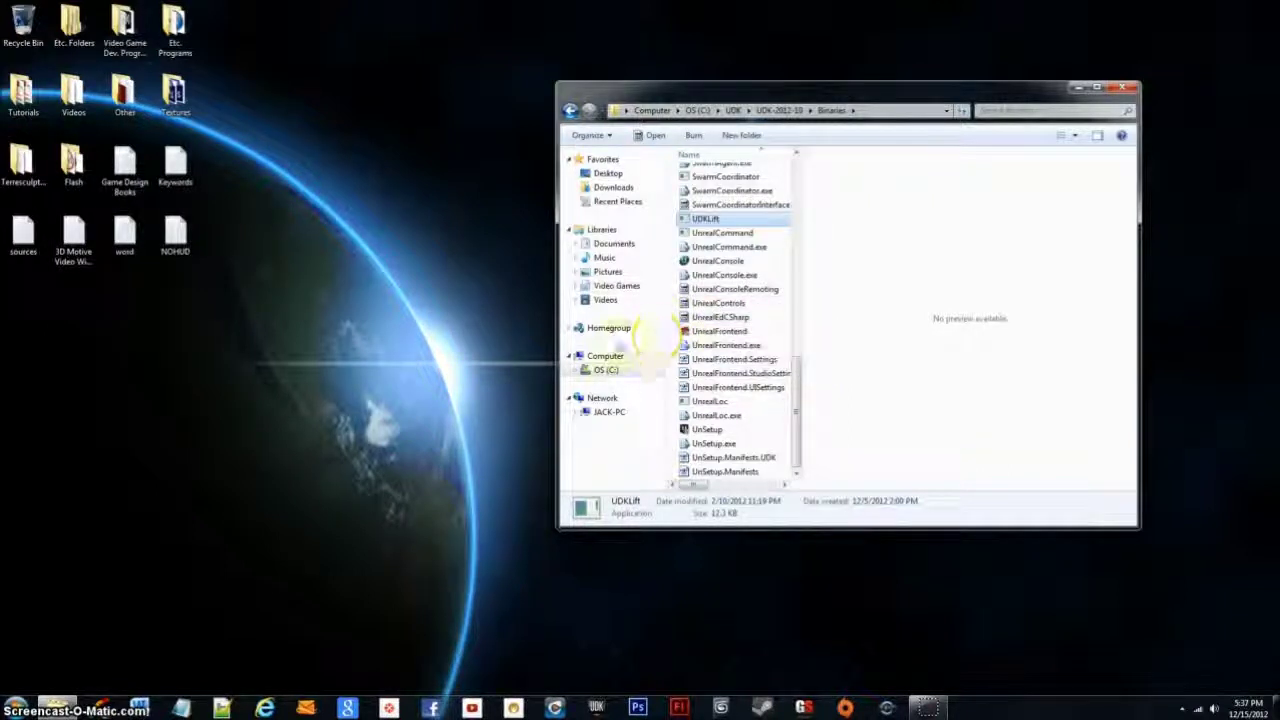